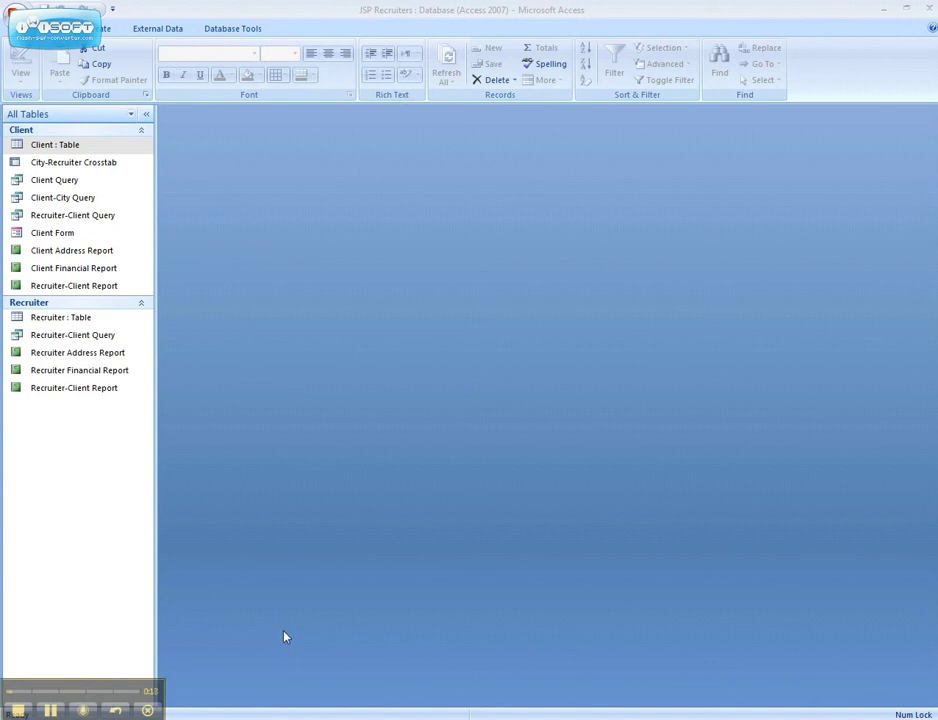
Start a Report Wizard report from the Client table with the fields City, Client Number, Client Name, Amount Paid and Current Due
click(146, 117)
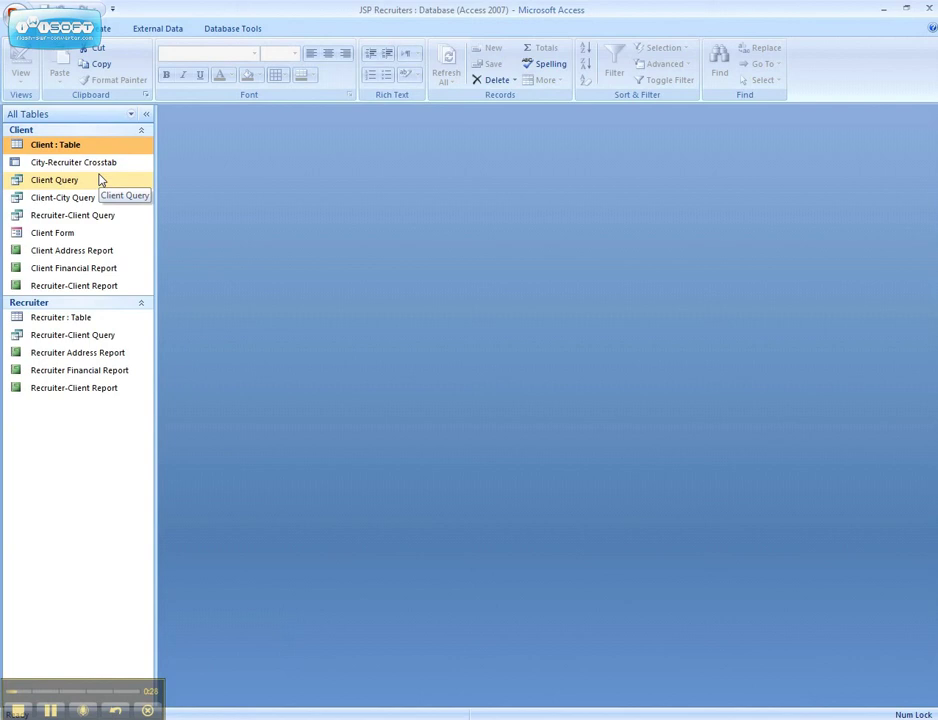
click(104, 30)
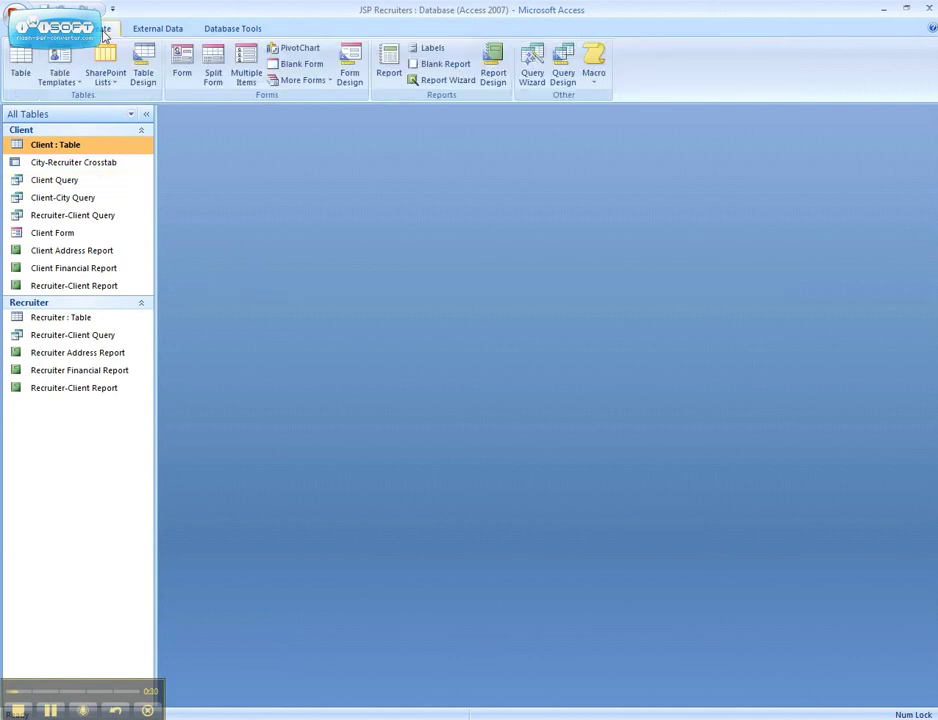
click(446, 80)
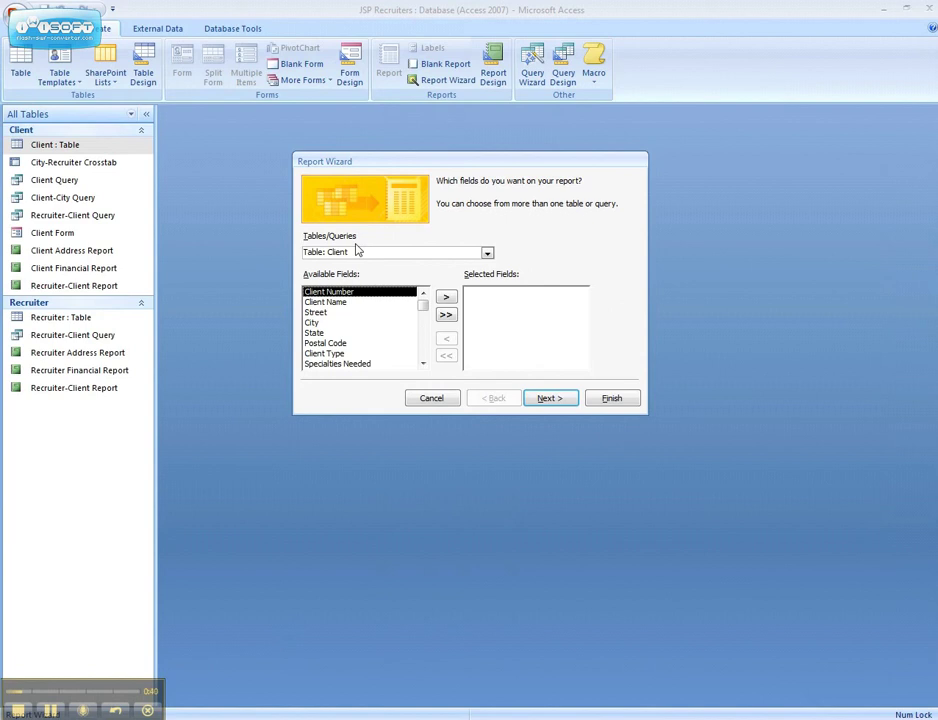
click(326, 323)
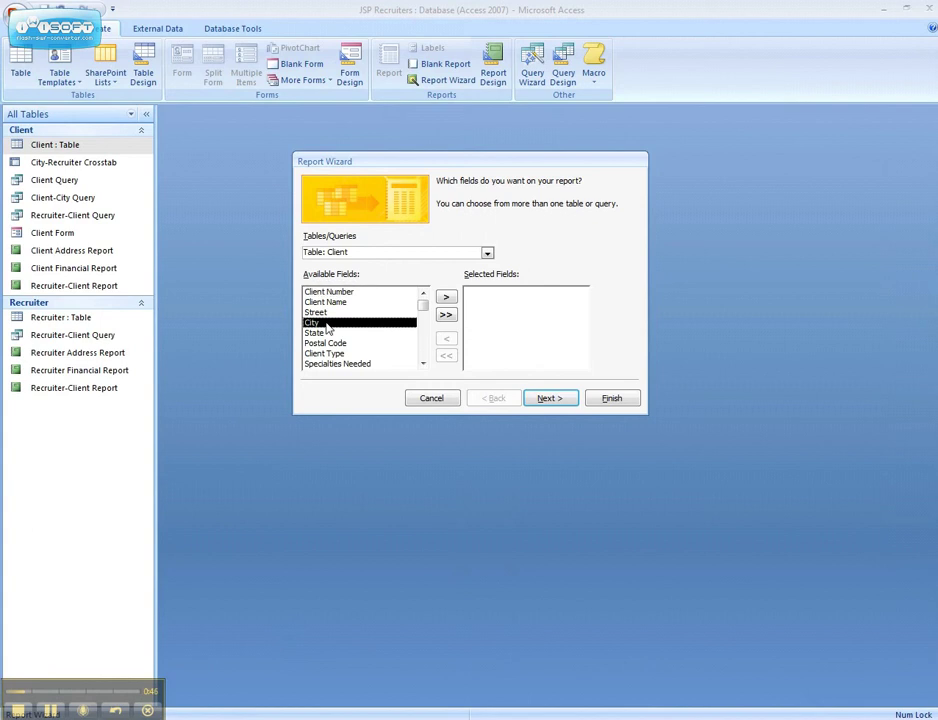
click(445, 298)
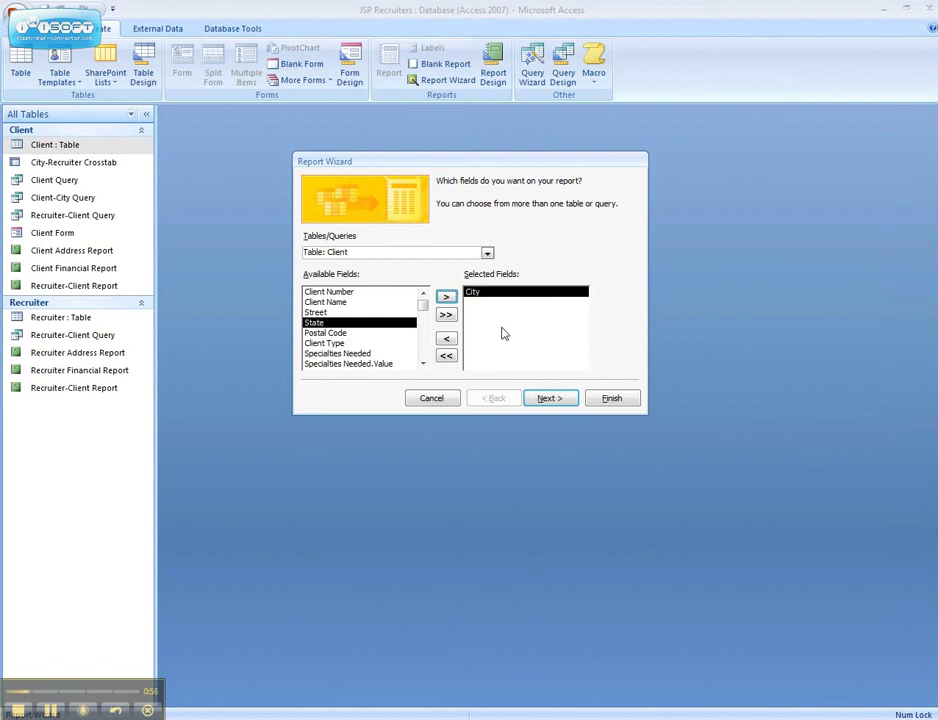
click(395, 292)
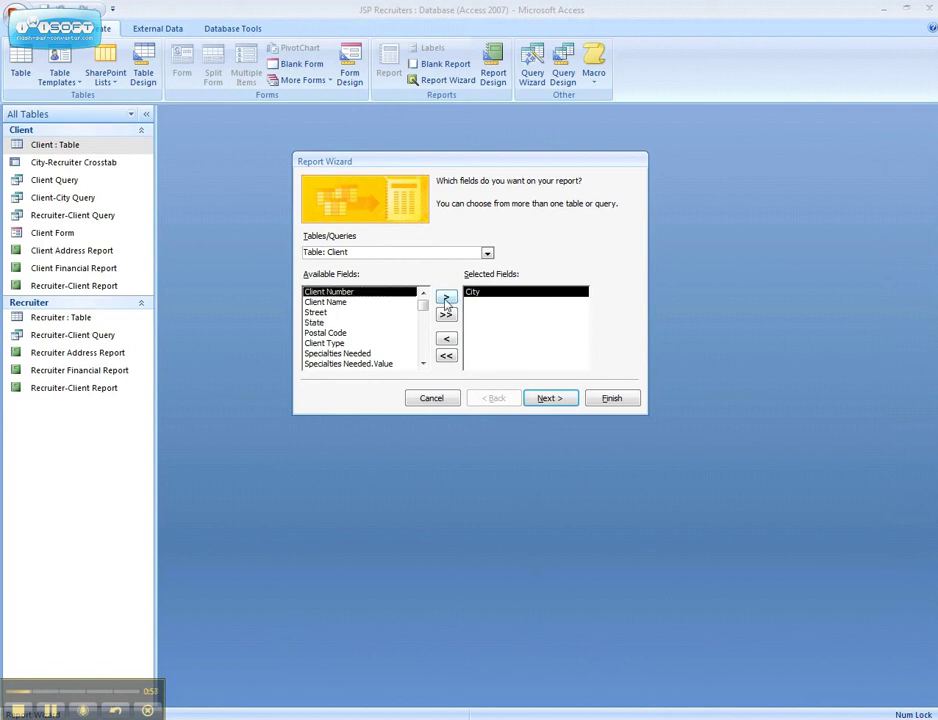
click(446, 298)
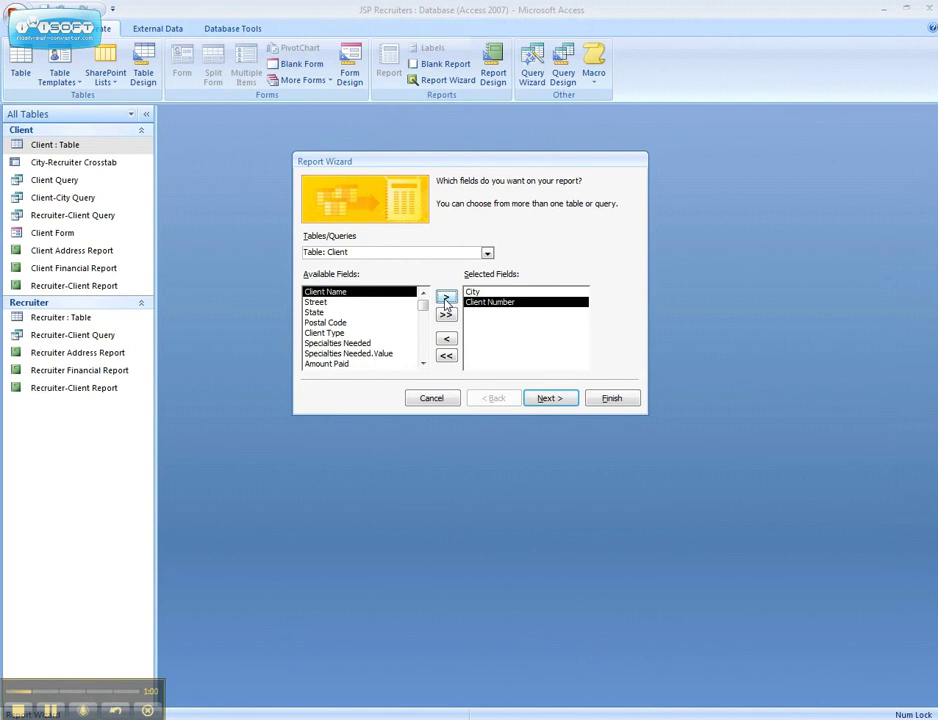
click(445, 300)
click(367, 354)
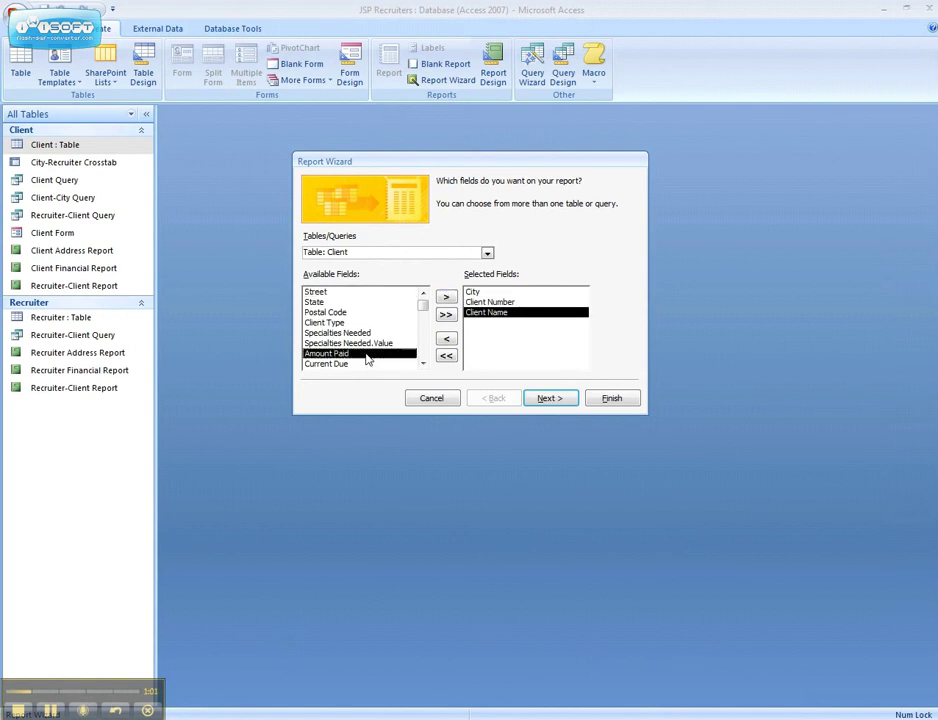
click(446, 300)
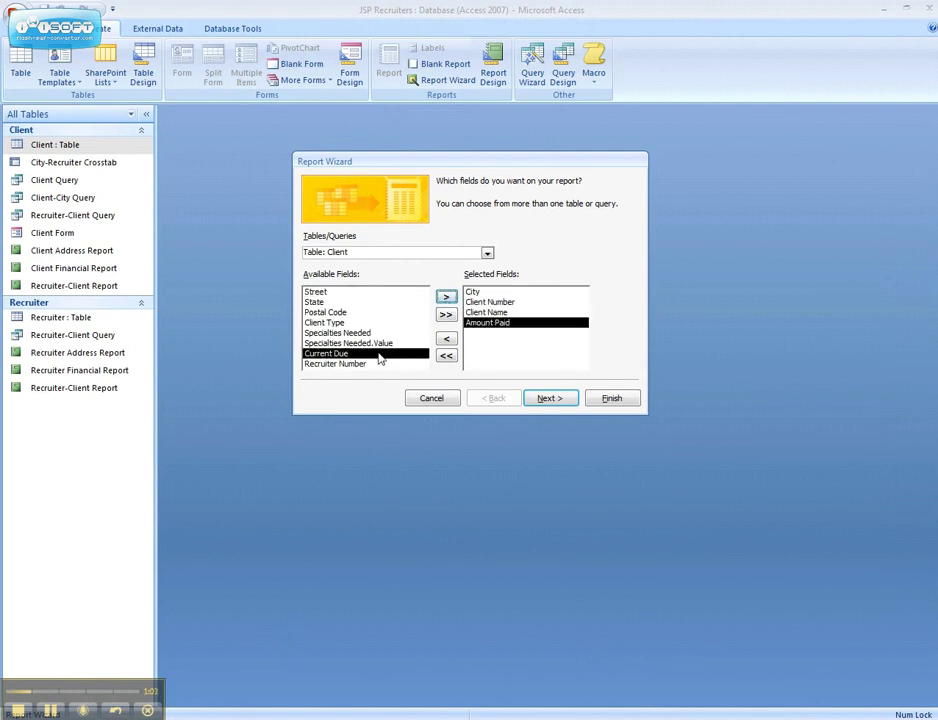
click(446, 298)
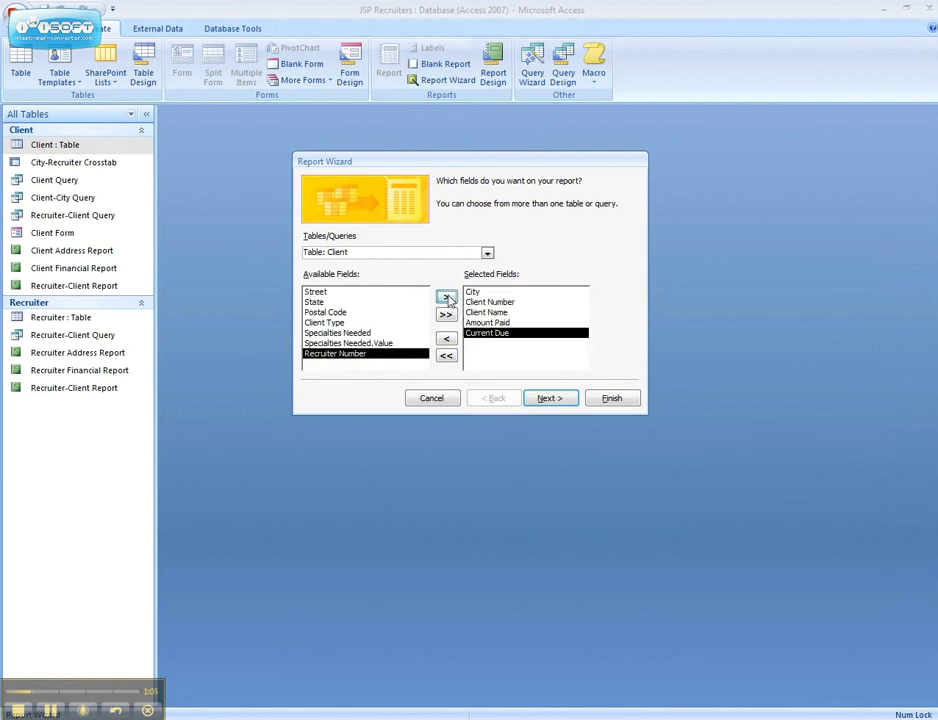
Accept the fields without grouping or sorting and keep the Tabular layout in Portrait orientation
click(555, 400)
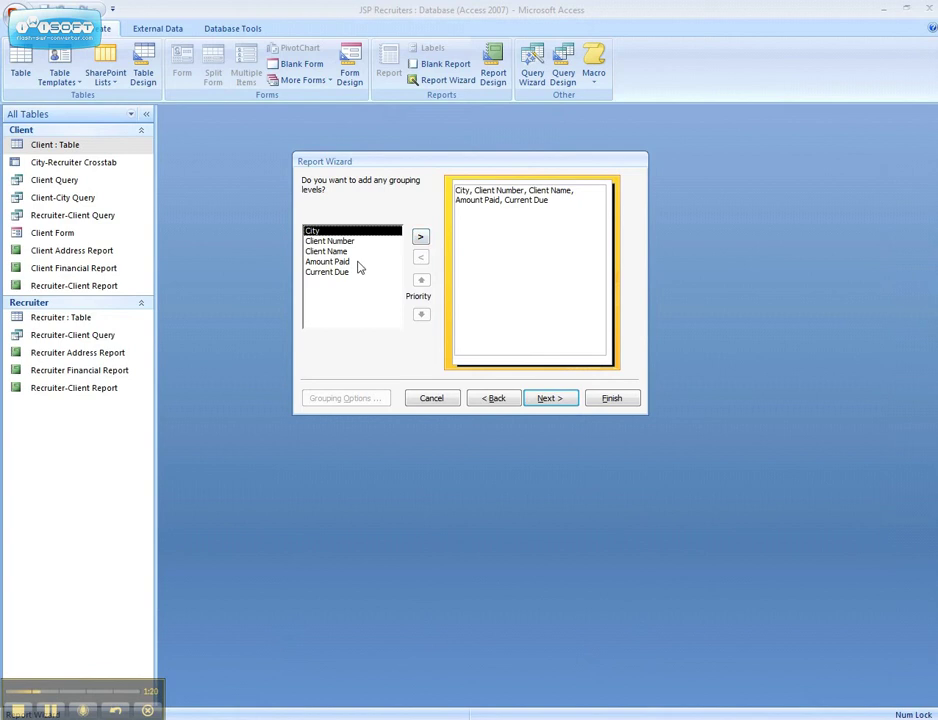
click(549, 399)
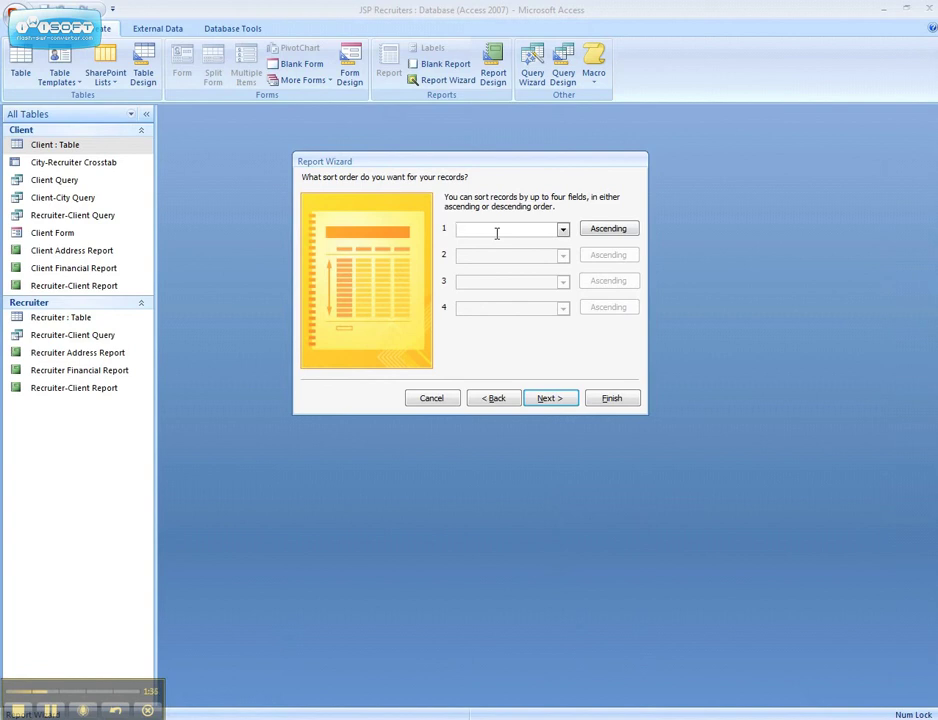
click(551, 399)
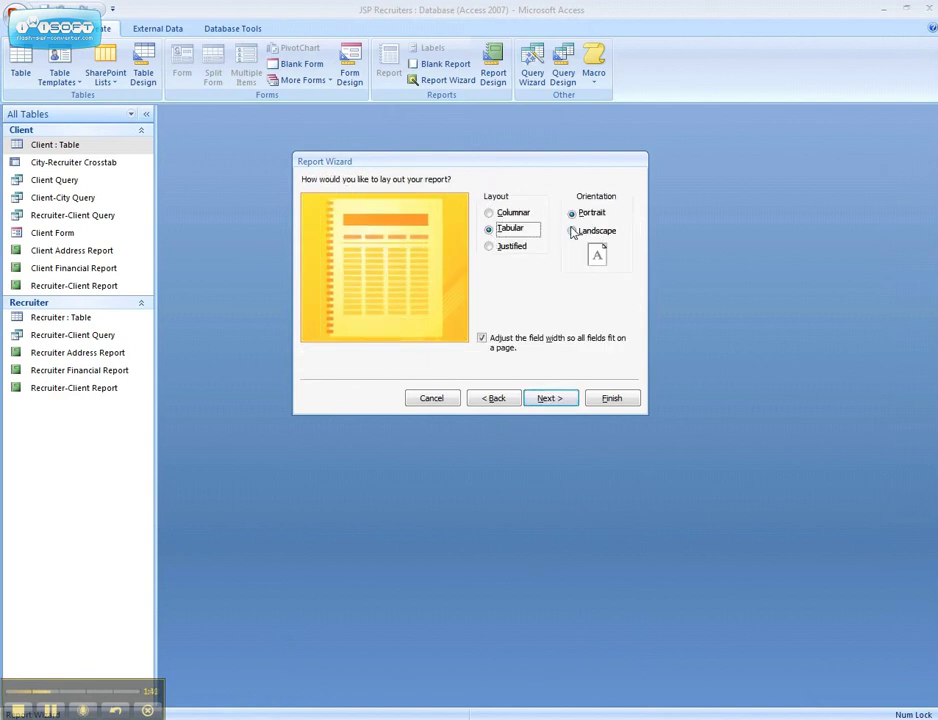
click(553, 399)
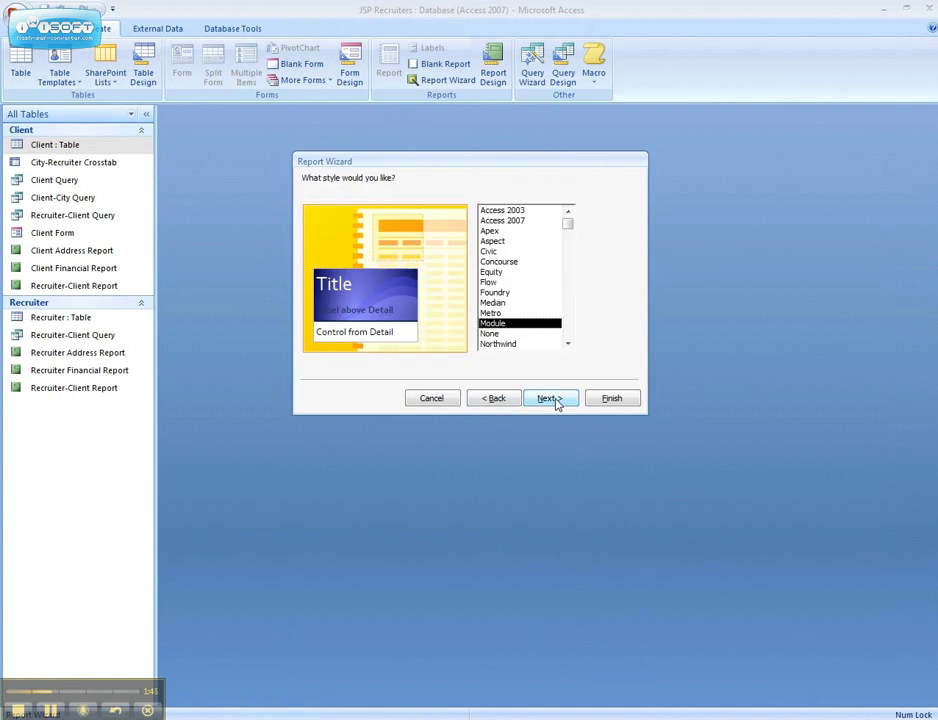
Compare several report styles and choose the Module style
click(490, 251)
click(505, 221)
click(509, 262)
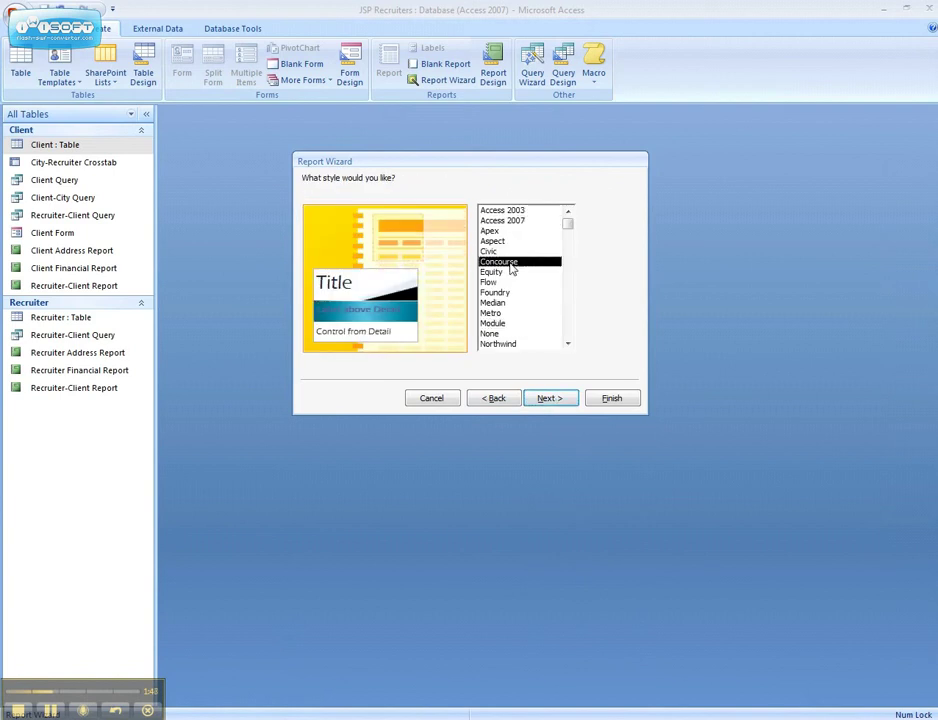
click(517, 294)
click(502, 324)
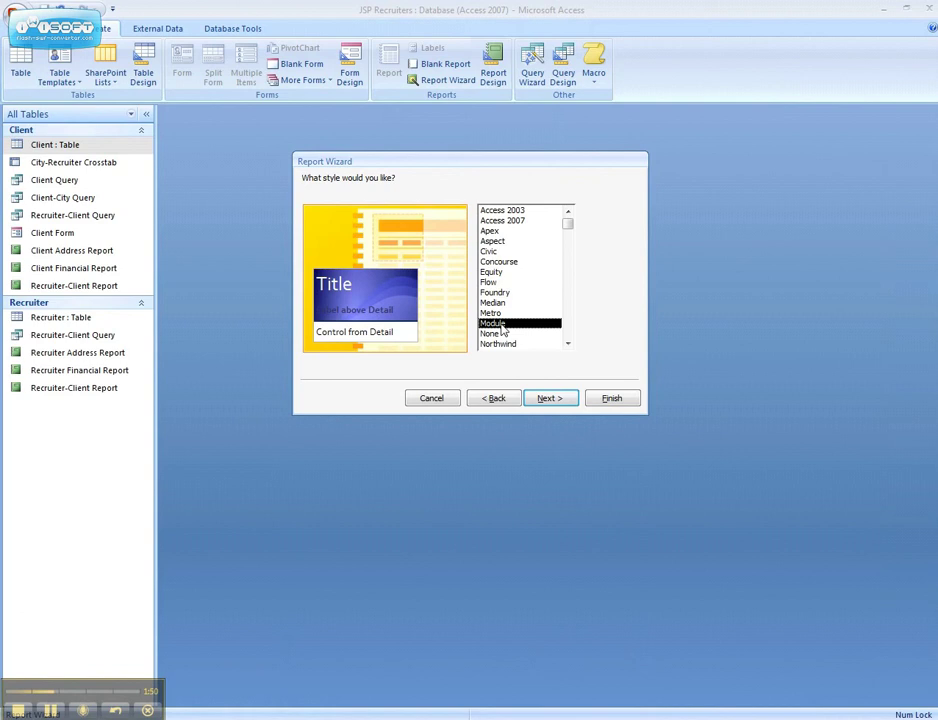
click(553, 399)
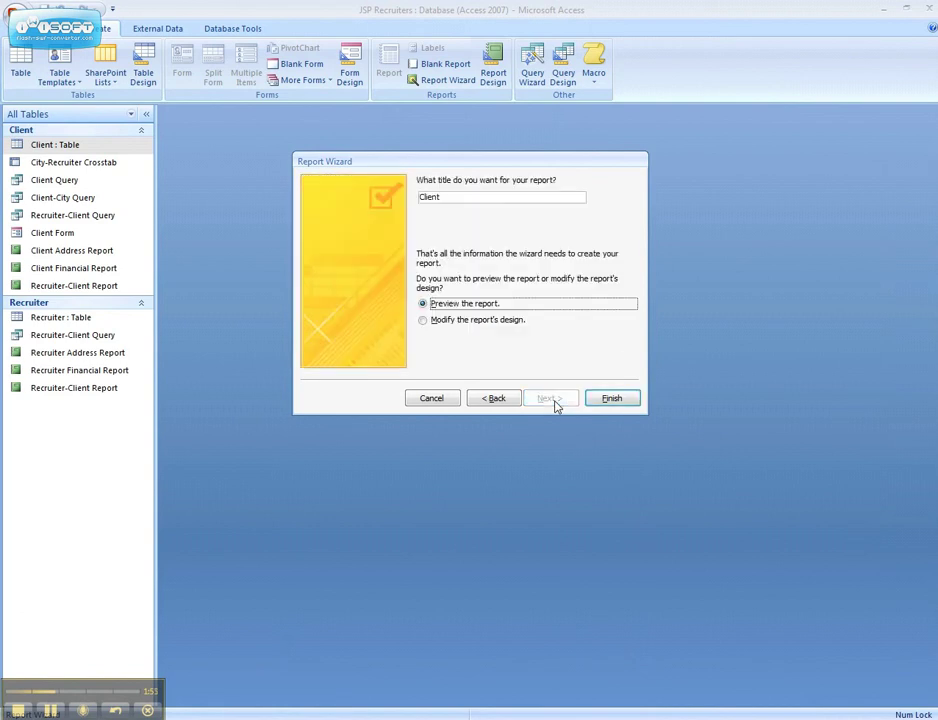
Title the report Clients by City and finish the wizard with the report preview
click(482, 198)
text(s by)
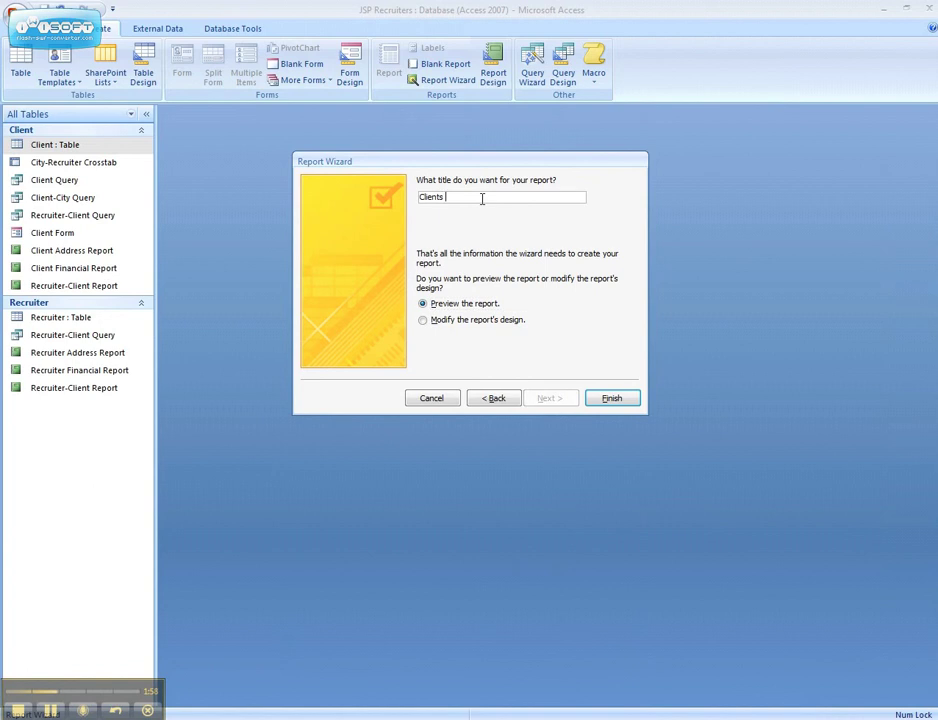
text( City)
click(612, 398)
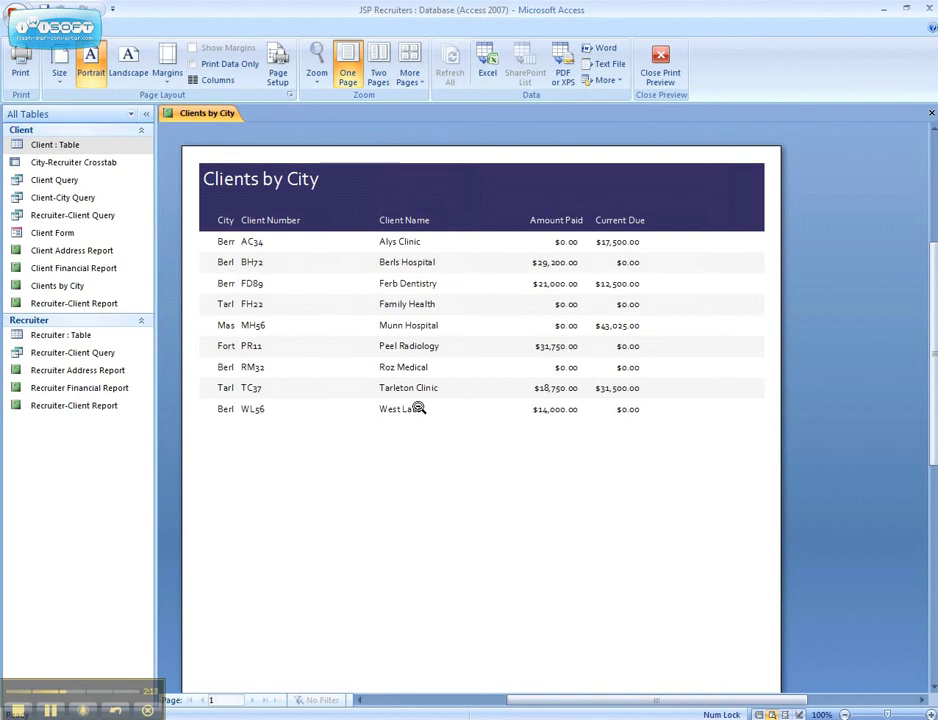
Close the report preview and reopen Clients by City in Layout View
click(931, 113)
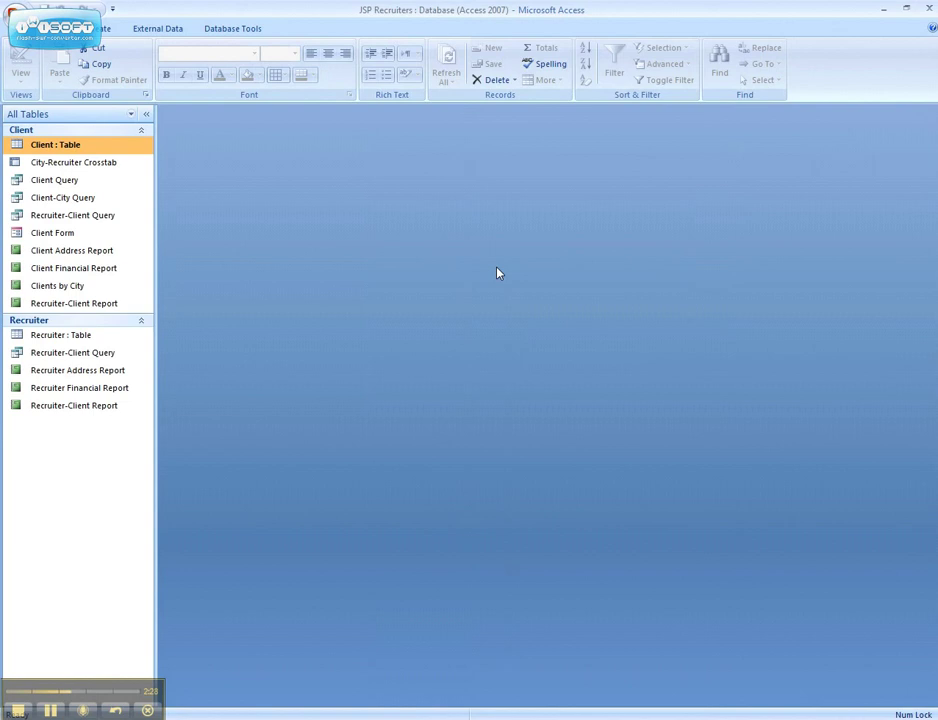
click(75, 288)
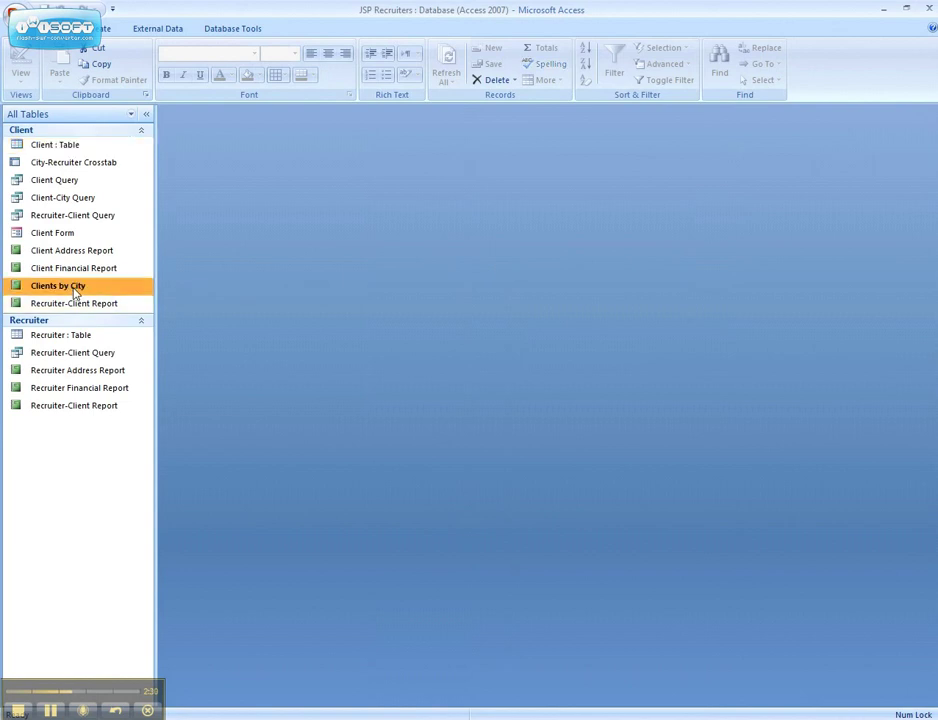
right_click(75, 292)
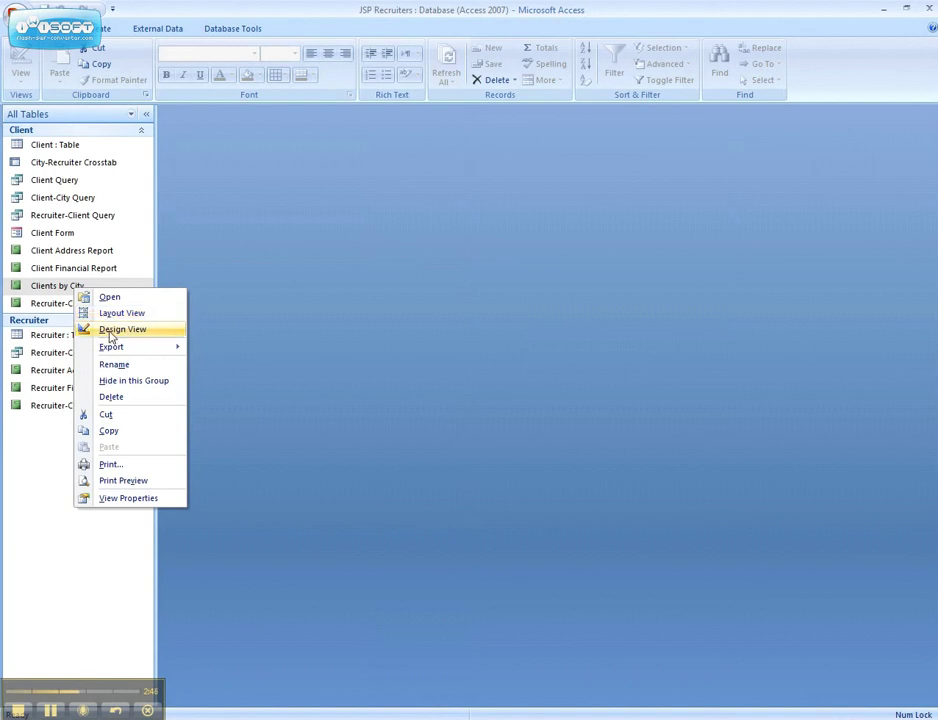
click(67, 290)
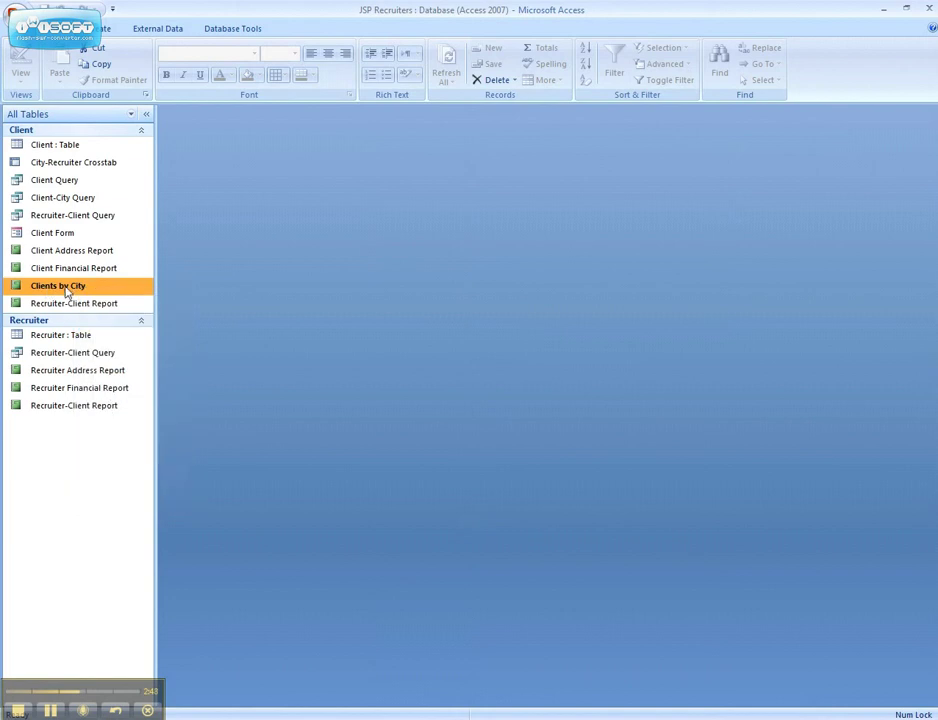
right_click(67, 290)
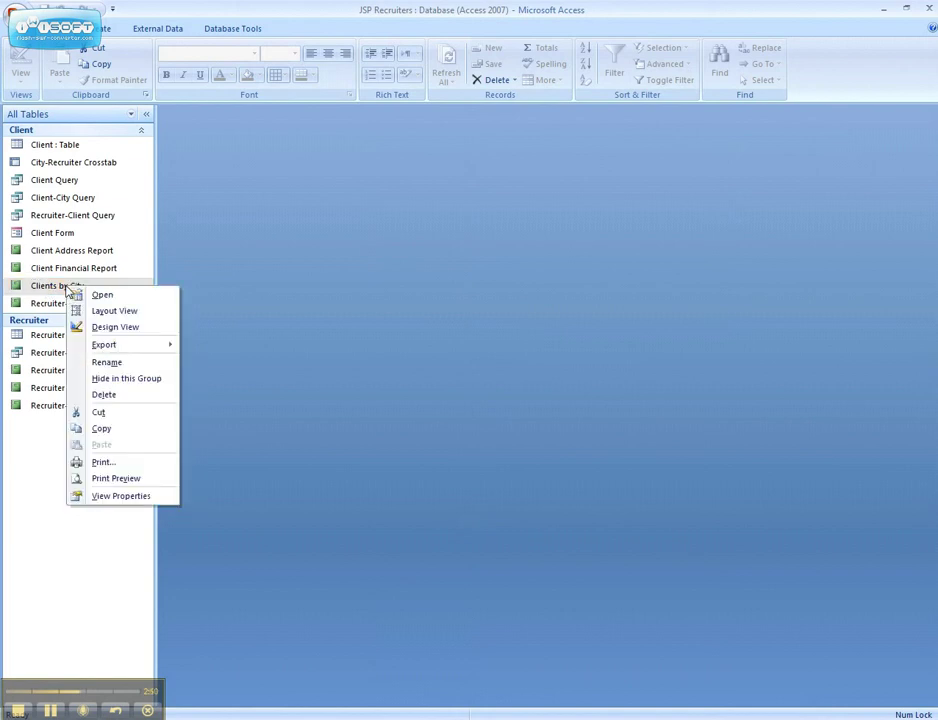
click(114, 311)
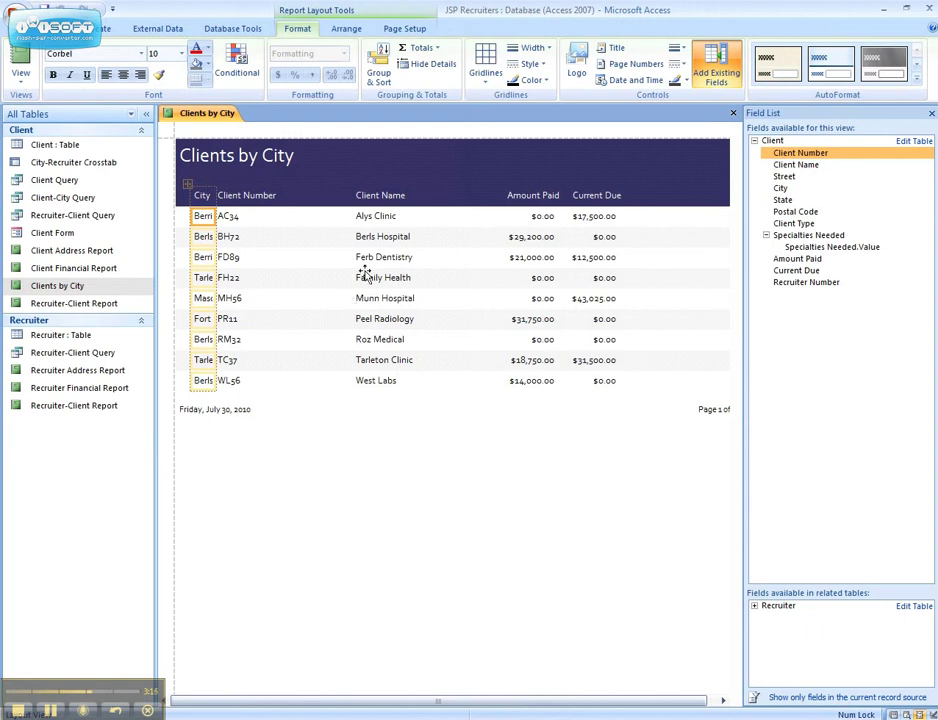
Clear the Navigation Pane and Field List from the workspace and display the report's grouping and sorting settings
click(146, 115)
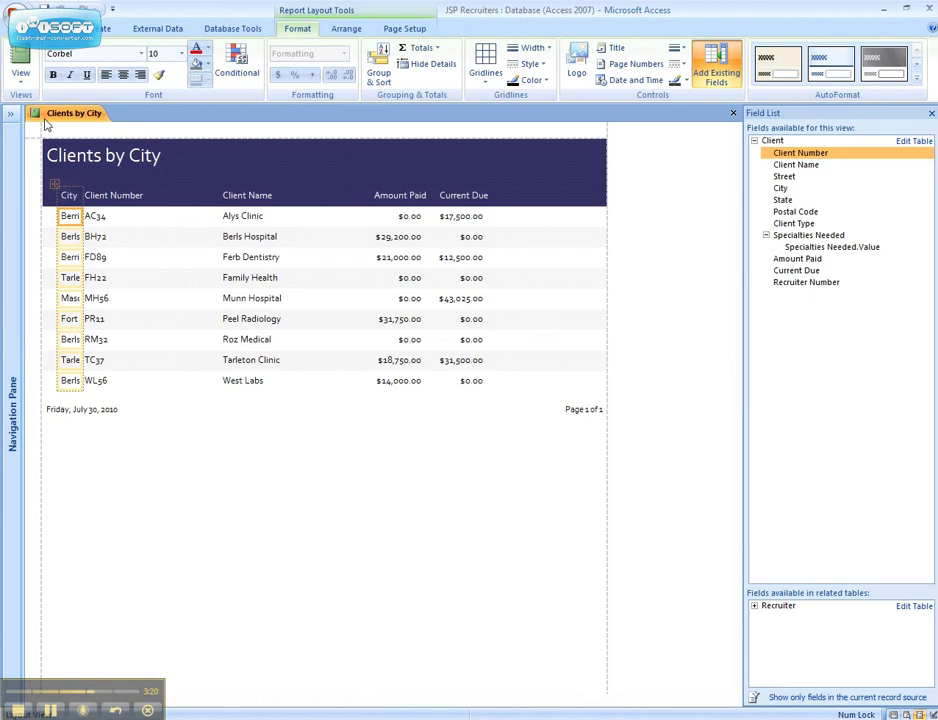
click(931, 114)
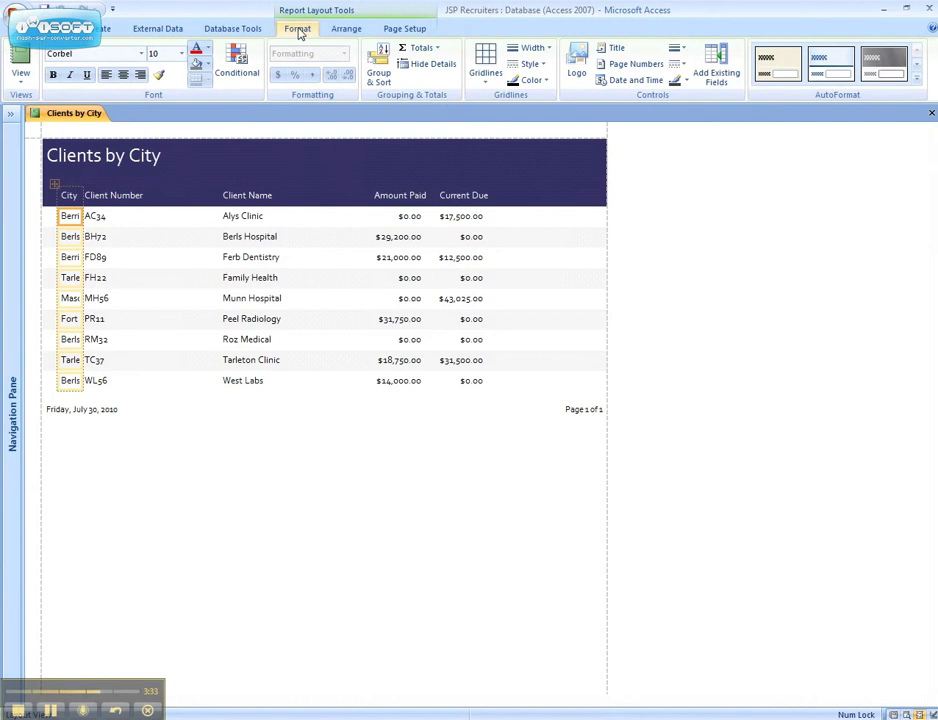
click(382, 72)
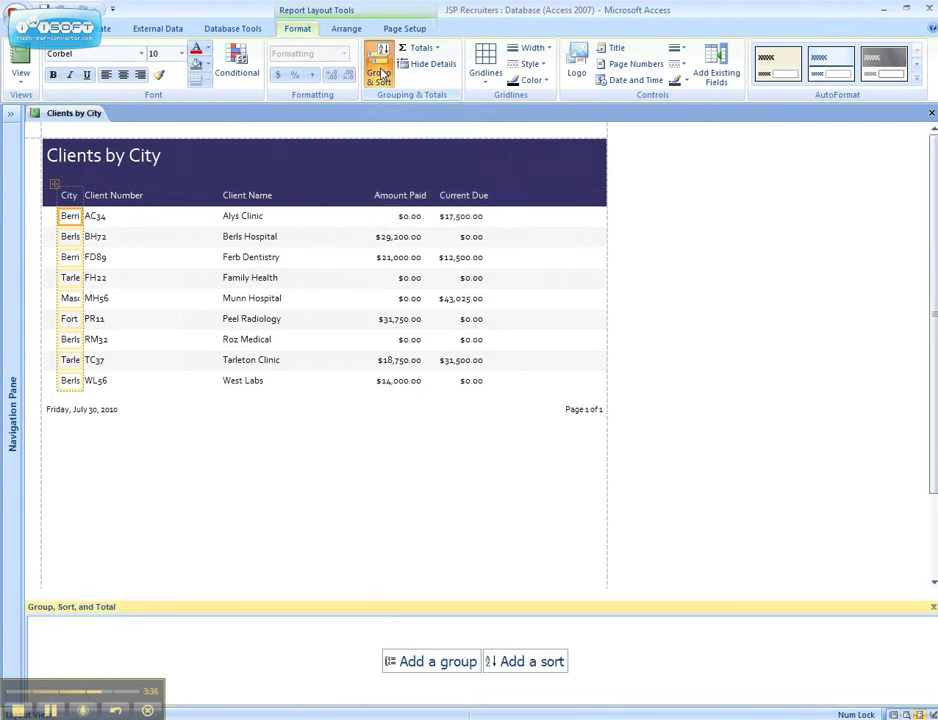
click(424, 669)
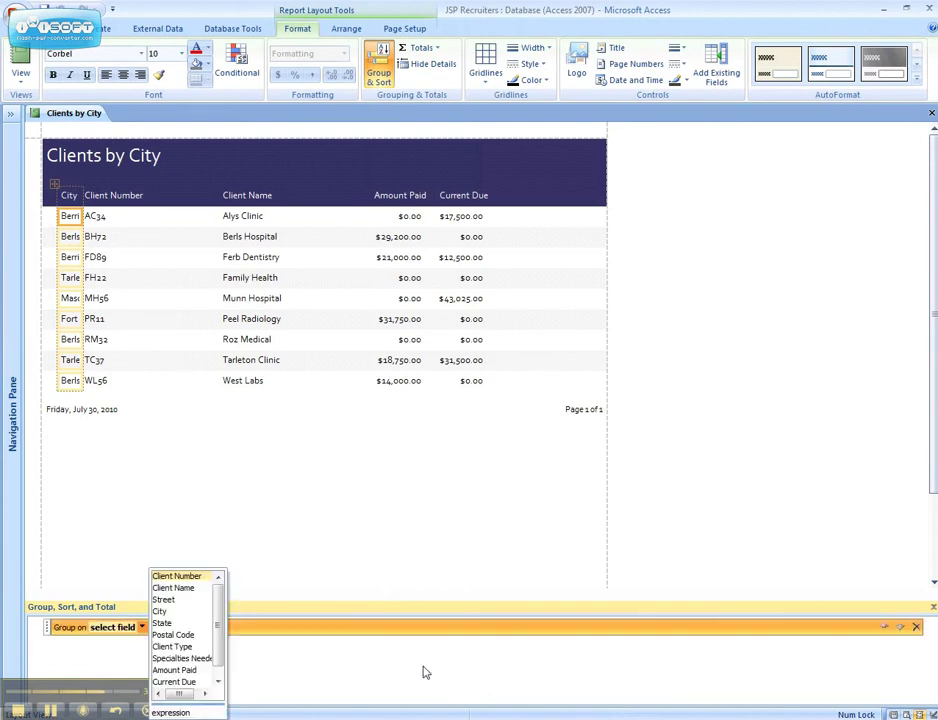
click(160, 611)
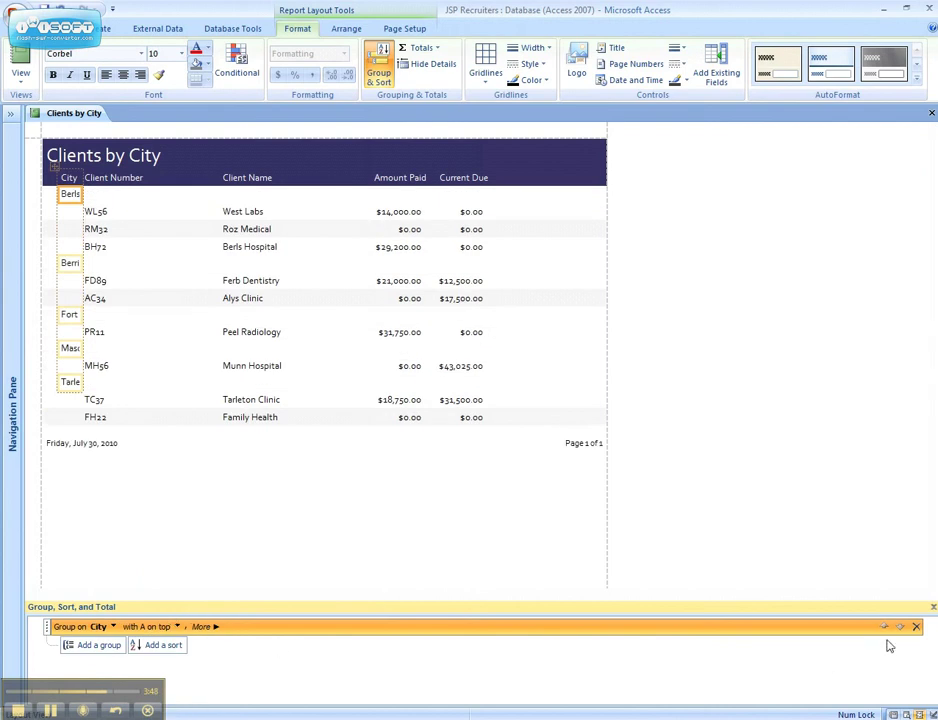
click(916, 627)
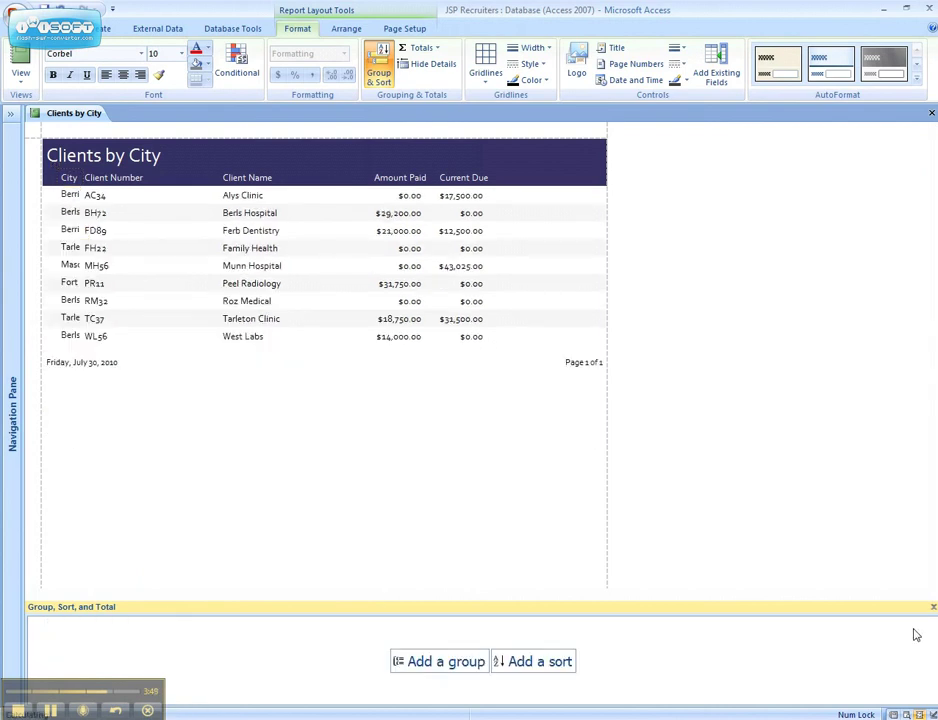
Group the report on City and sort the records within each group by Client Name
click(436, 663)
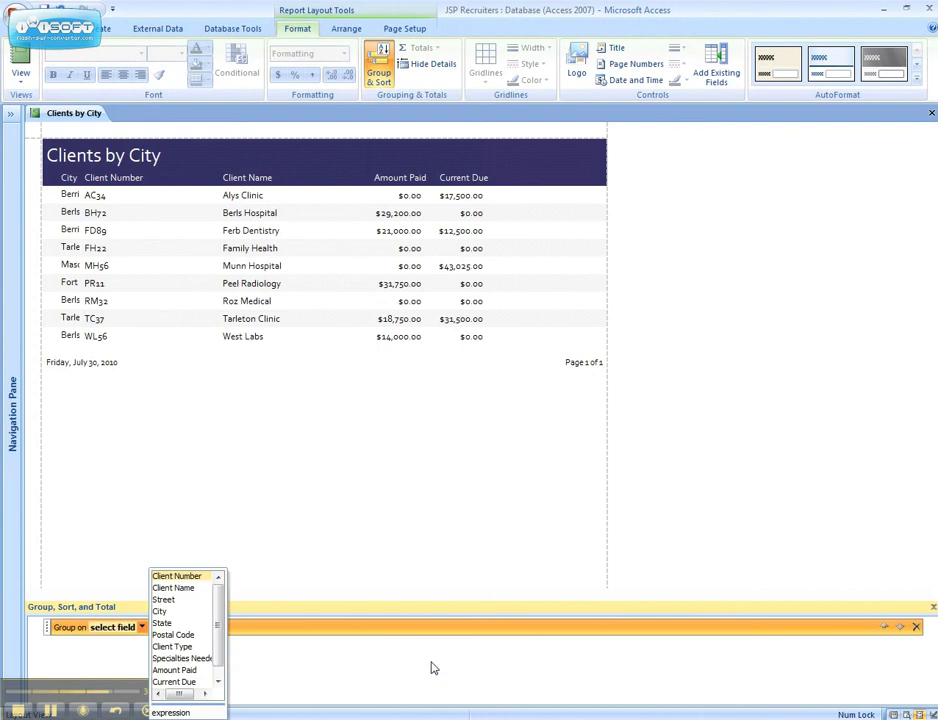
click(160, 611)
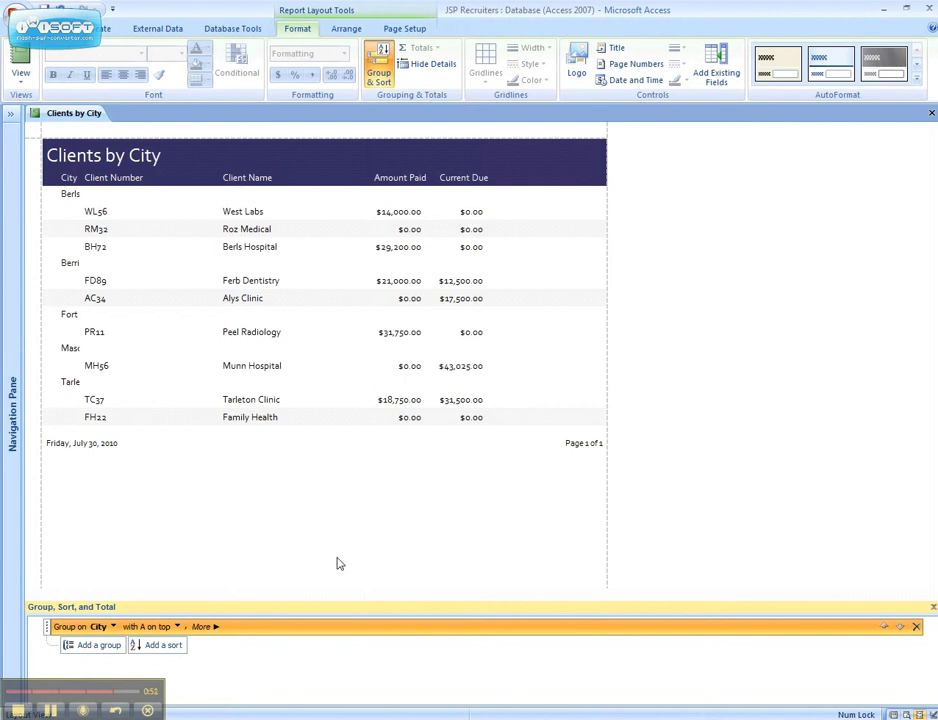
click(163, 645)
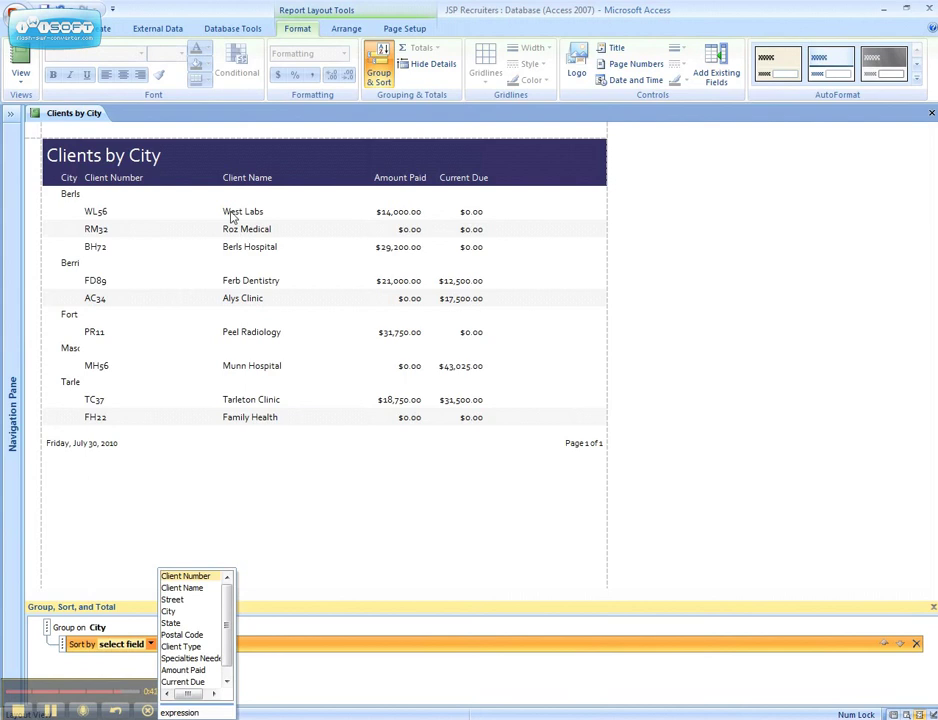
click(190, 588)
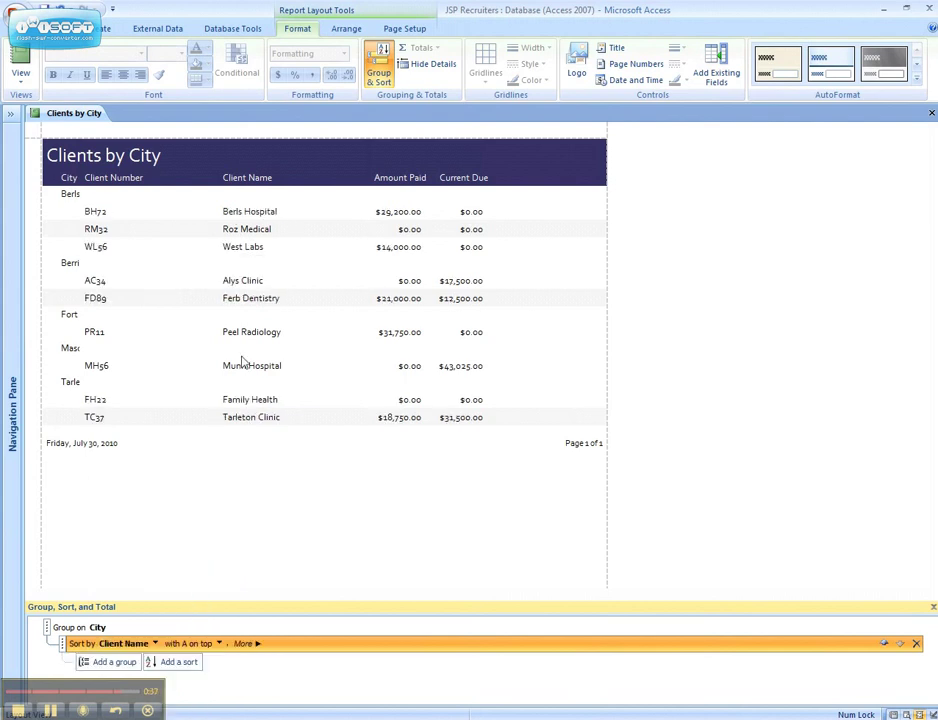